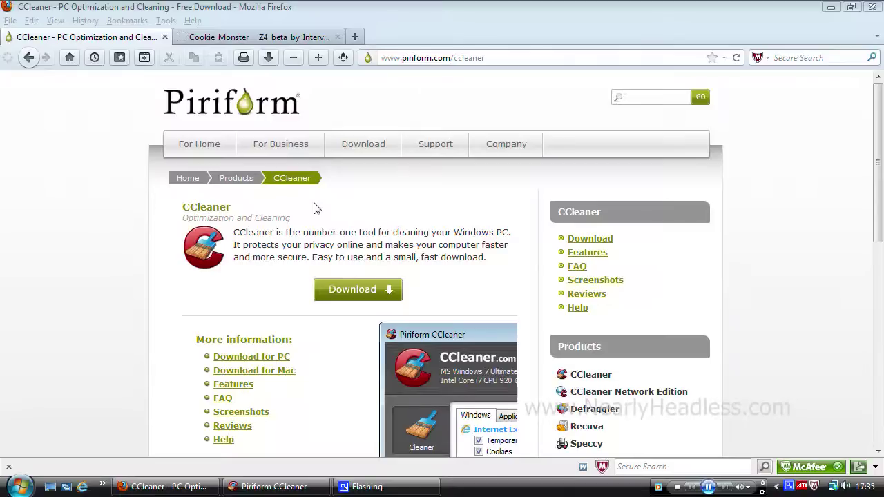
Switch to CCleaner and turn Clipboard and Memory Dumps off and back on in the System cleaning list.
{"action": "left_click", "coordinate": [277, 491]}
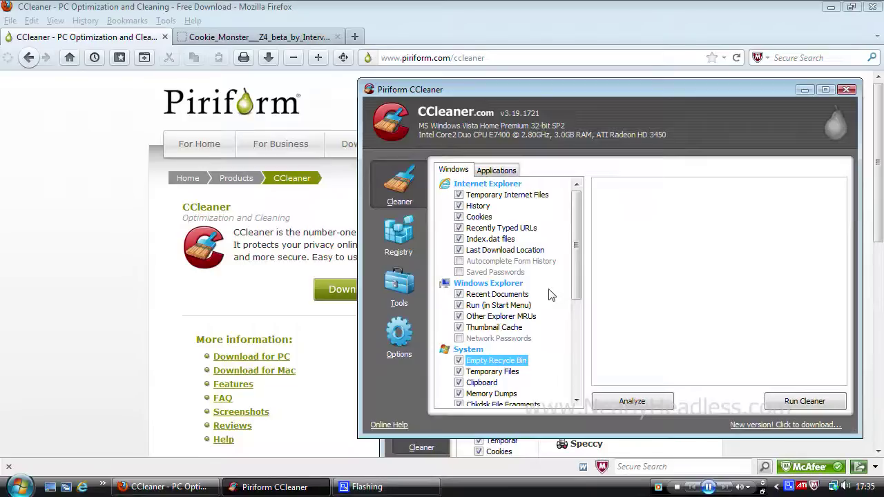
{"action": "left_click", "coordinate": [459, 383]}
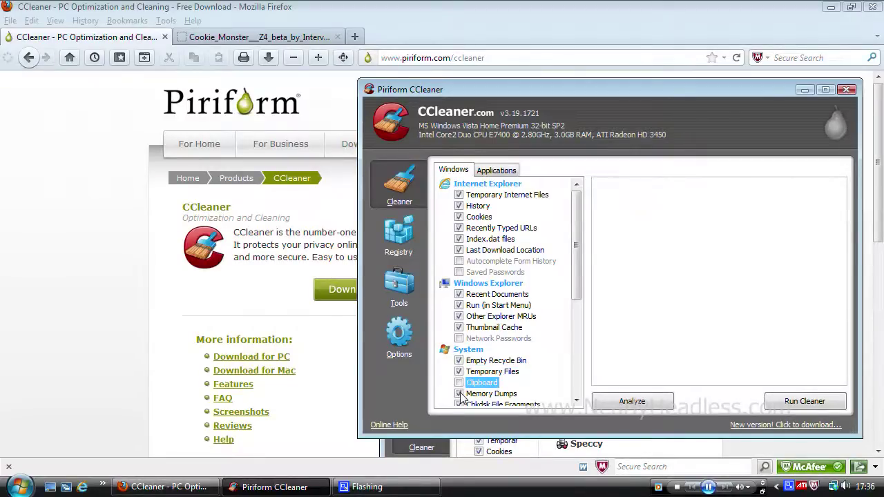
{"action": "left_click", "coordinate": [459, 393]}
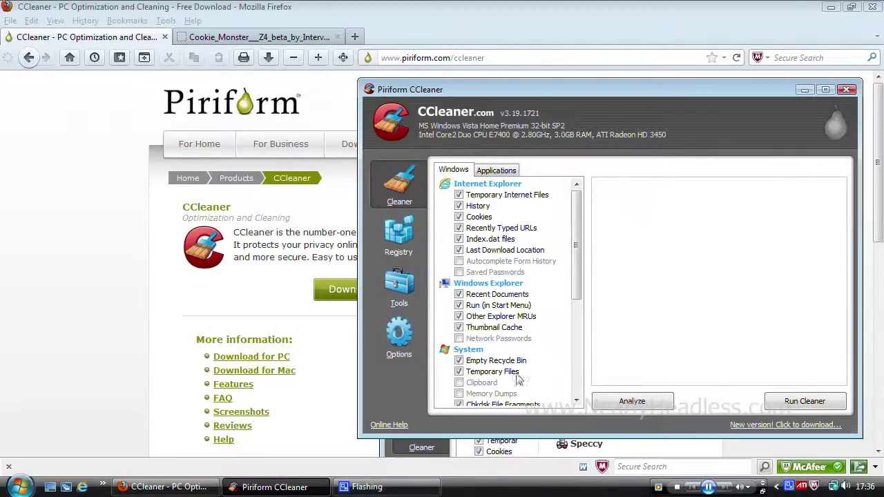
{"action": "left_click", "coordinate": [459, 382]}
{"action": "left_click", "coordinate": [459, 393]}
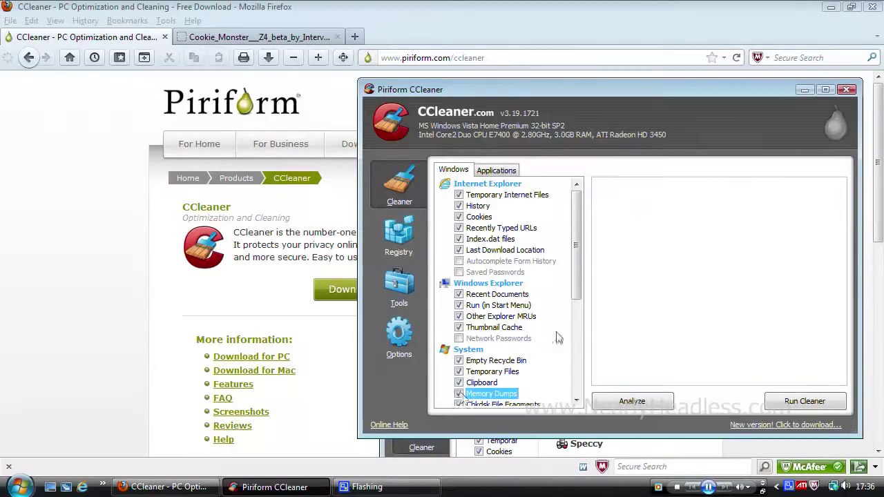
View the Cookie Monster image in Firefox and return to CCleaner.
{"action": "left_click", "coordinate": [572, 138]}
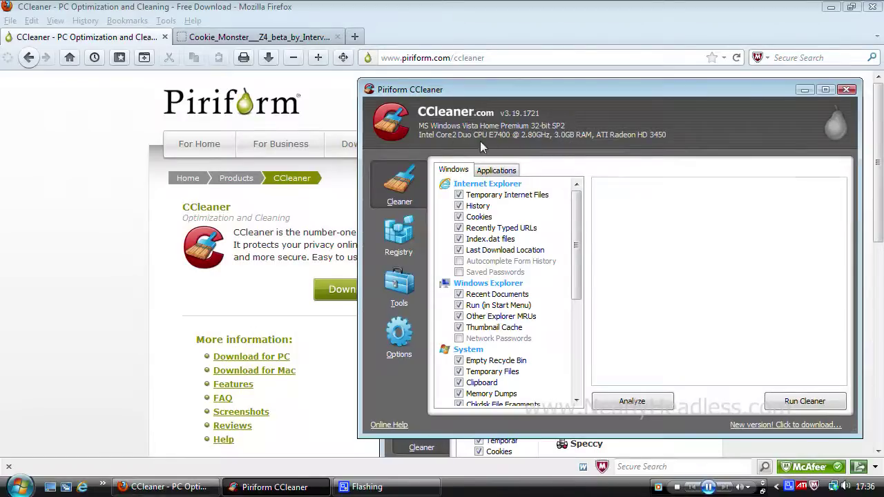
{"action": "left_click", "coordinate": [290, 41]}
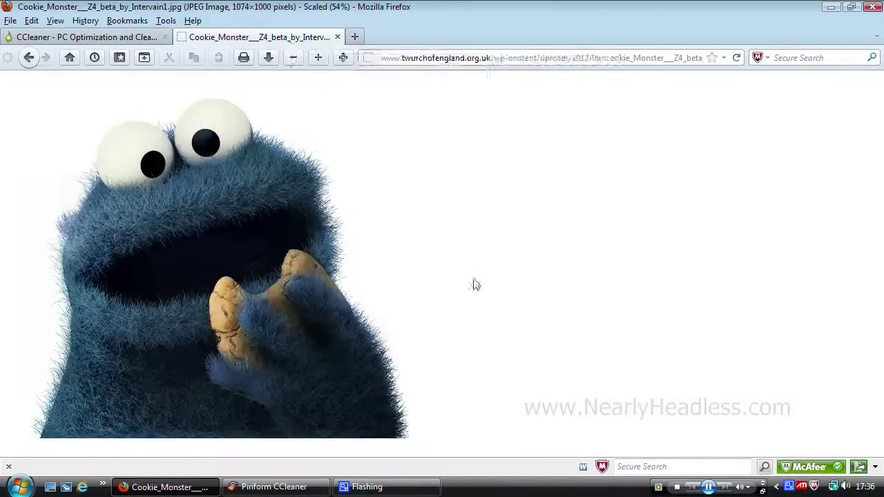
{"action": "left_click", "coordinate": [312, 484]}
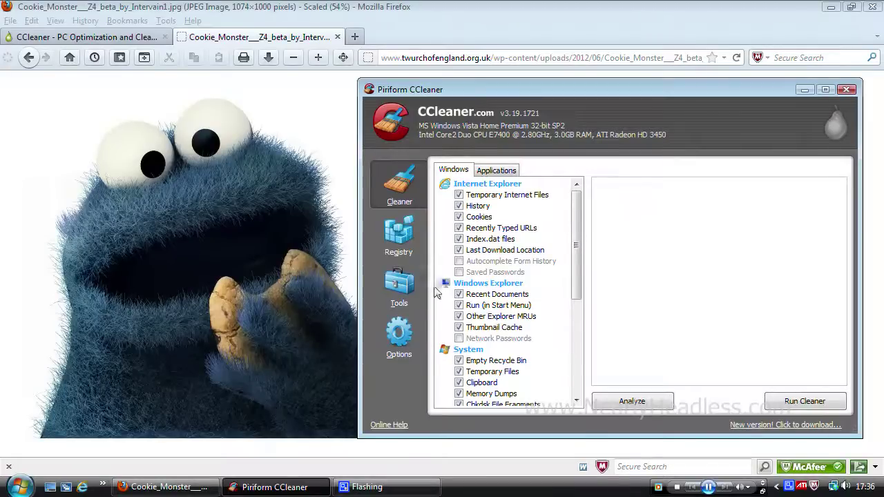
Examine the cookies to delete and keep, and the excluded files and folders, in CCleaner's options.
{"action": "left_click", "coordinate": [406, 340]}
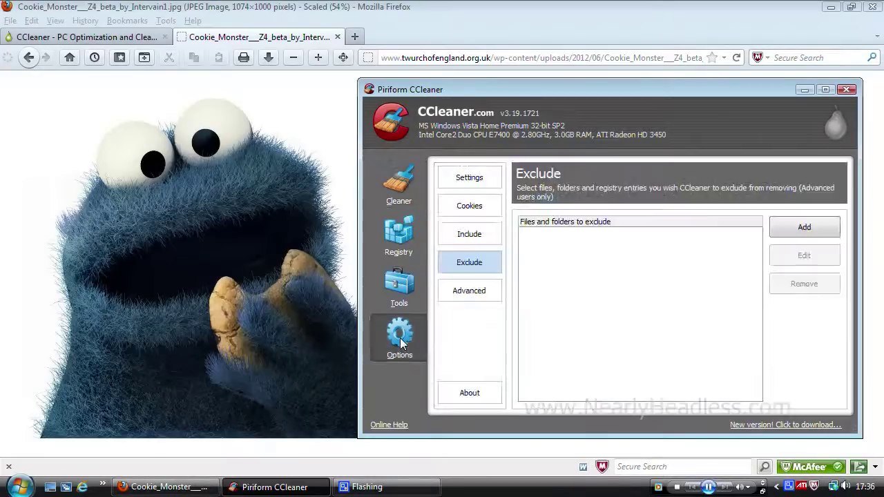
{"action": "left_click", "coordinate": [470, 205]}
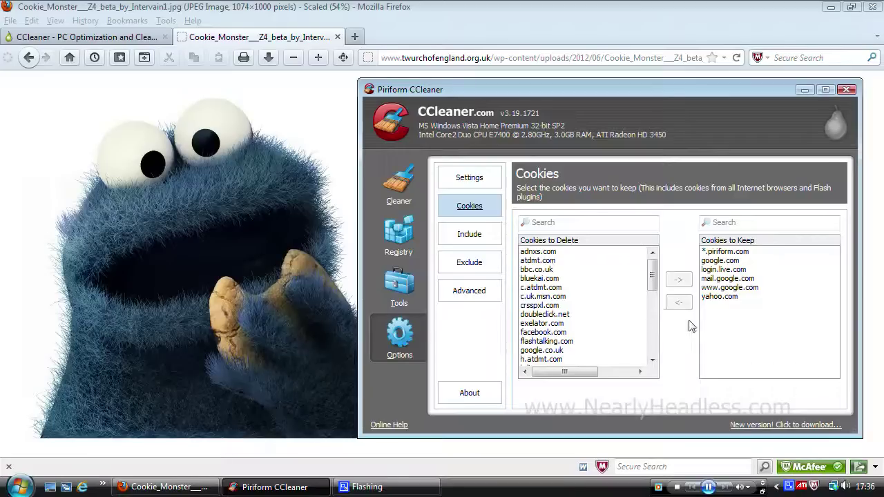
{"action": "left_click", "coordinate": [487, 269]}
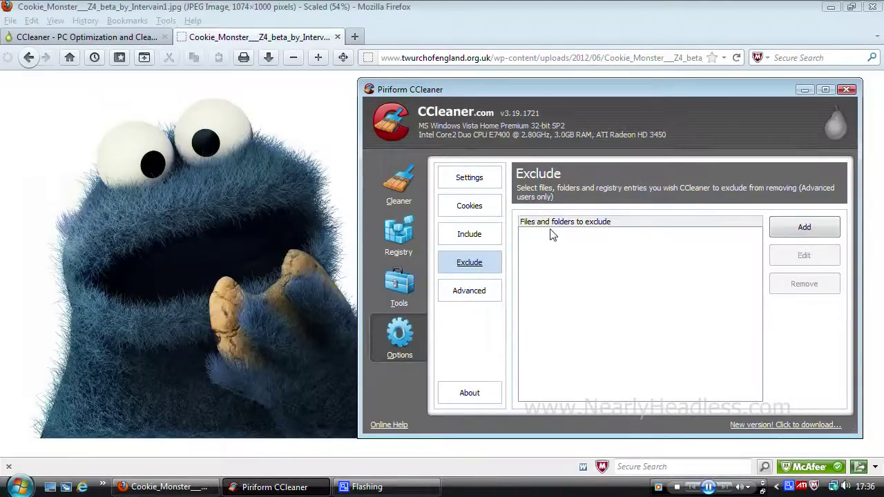
Exclude Empty Recycle Bin from the System items that the Cleaner removes.
{"action": "left_click", "coordinate": [401, 185]}
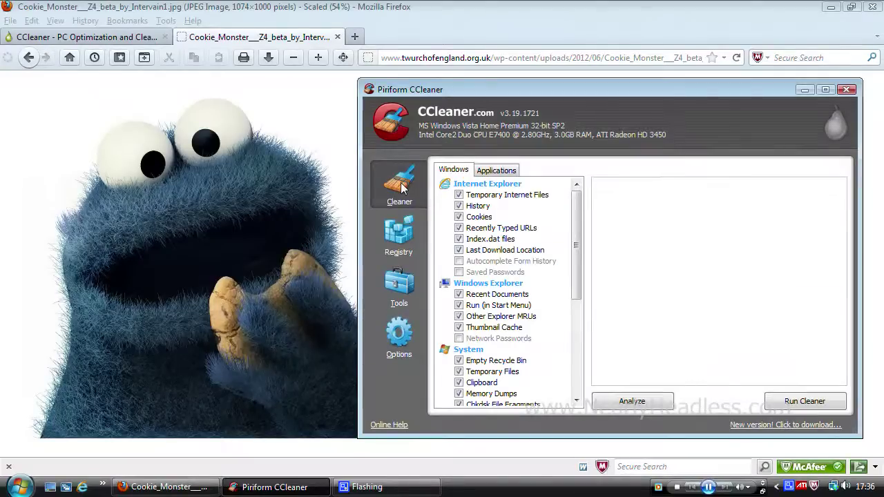
{"action": "left_click", "coordinate": [458, 361]}
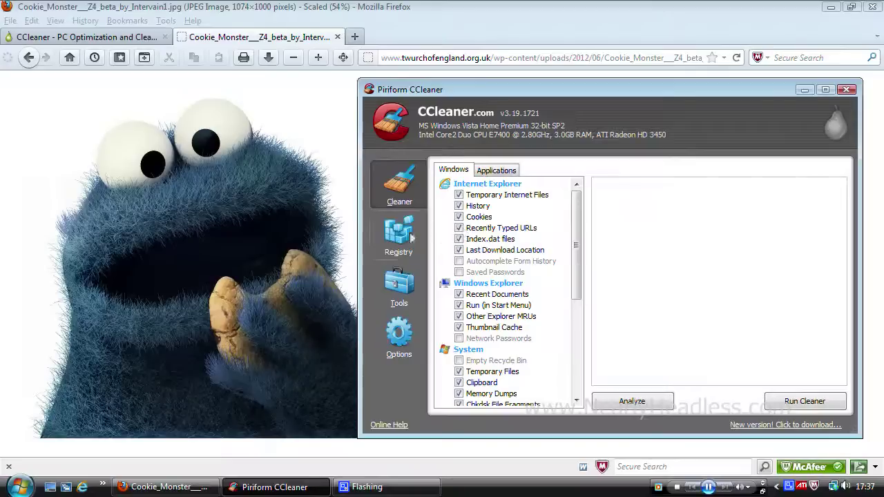
Look over the registry cleaning categories and the list of programs that can be uninstalled.
{"action": "left_click", "coordinate": [400, 238]}
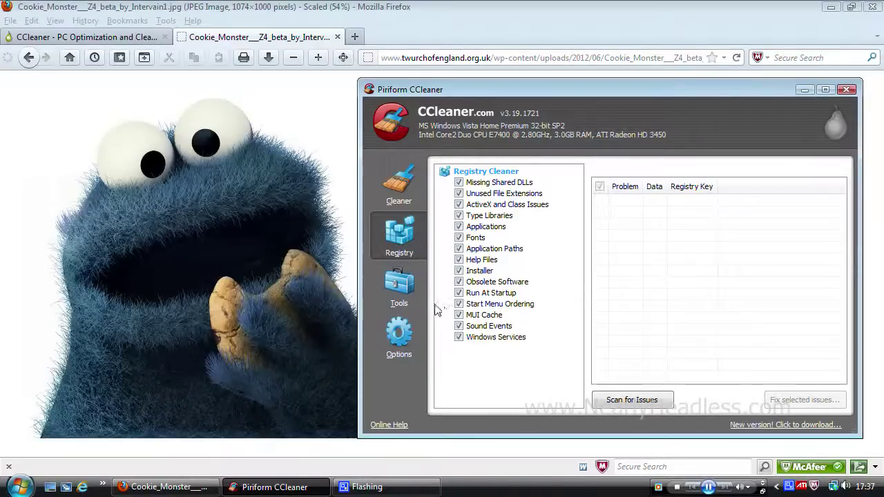
{"action": "left_click", "coordinate": [399, 290]}
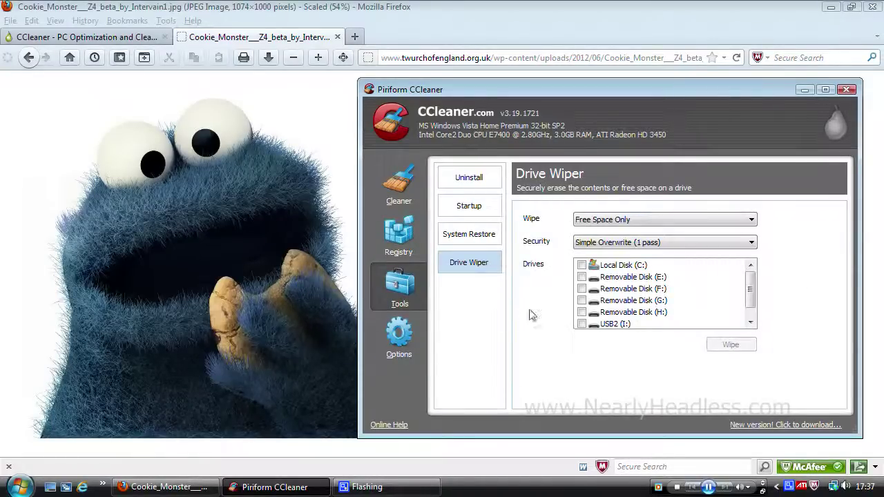
{"action": "left_click", "coordinate": [475, 182]}
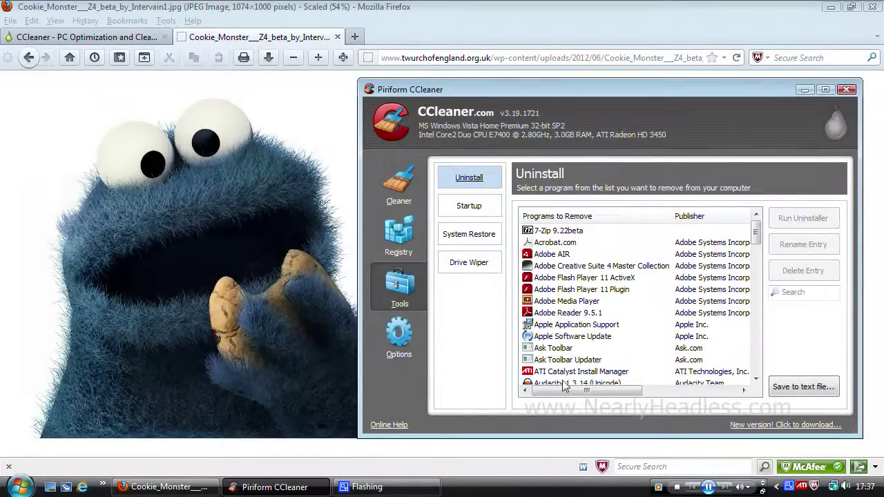
Review the list of programs set to run at Windows startup.
{"action": "left_click", "coordinate": [468, 211]}
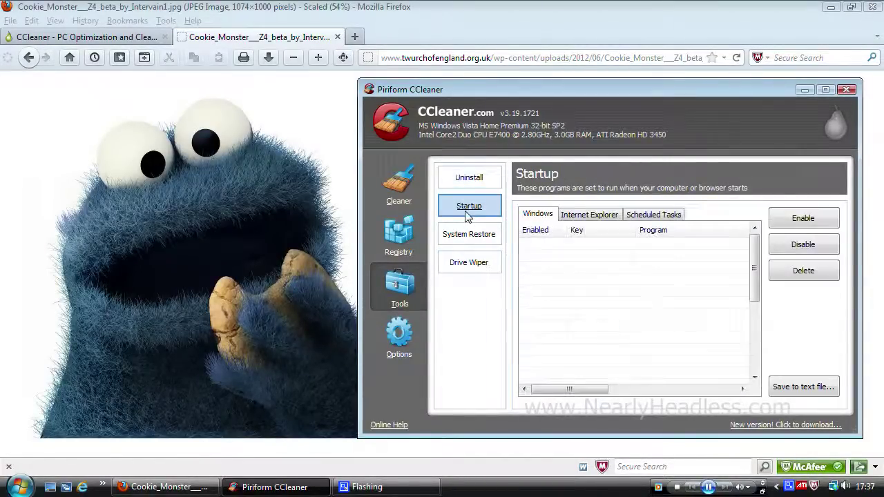
{"action": "scroll", "coordinate": [618, 321], "scroll_direction": "down", "scroll_amount": 3}
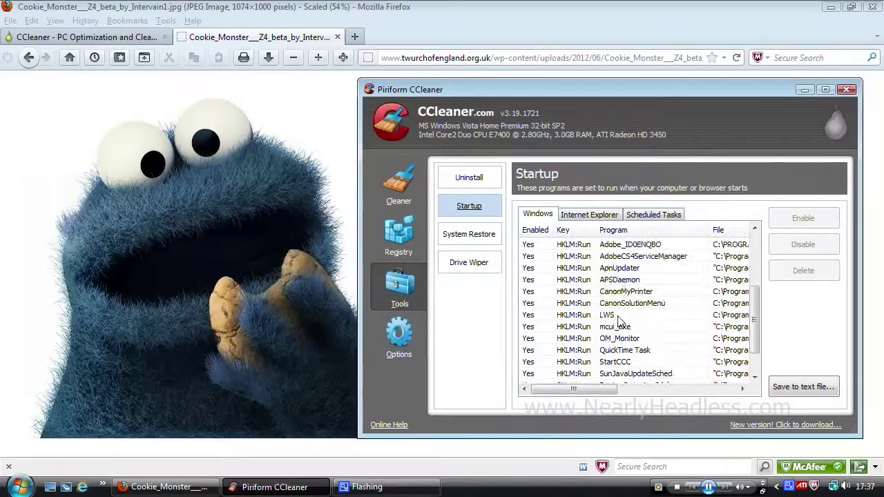
{"action": "scroll", "coordinate": [618, 321], "scroll_direction": "down", "scroll_amount": 1}
{"action": "scroll", "coordinate": [618, 321], "scroll_direction": "up", "scroll_amount": 4}
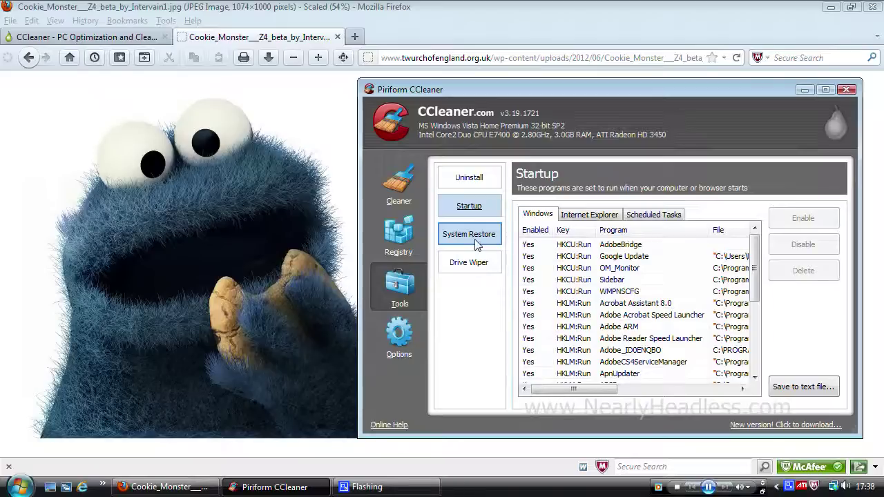
Check the Drive Wiper tool's available overwrite security levels without changing the selection.
{"action": "left_click", "coordinate": [473, 268]}
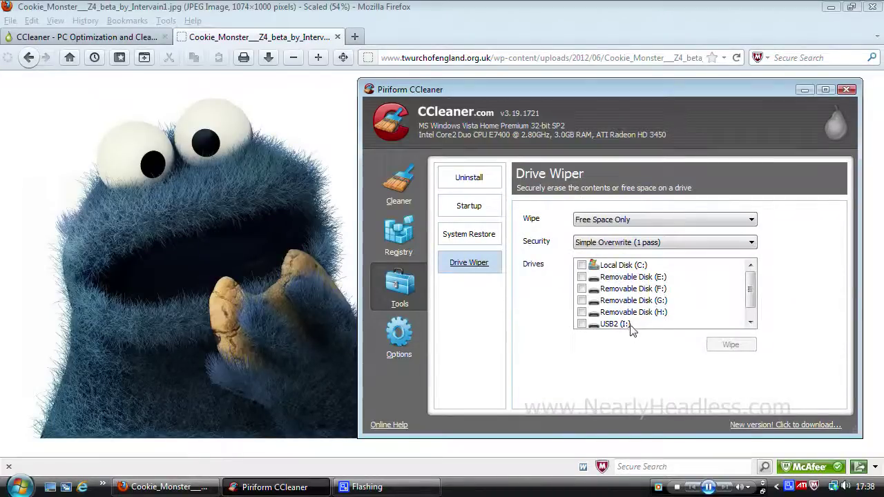
{"action": "left_click", "coordinate": [751, 243]}
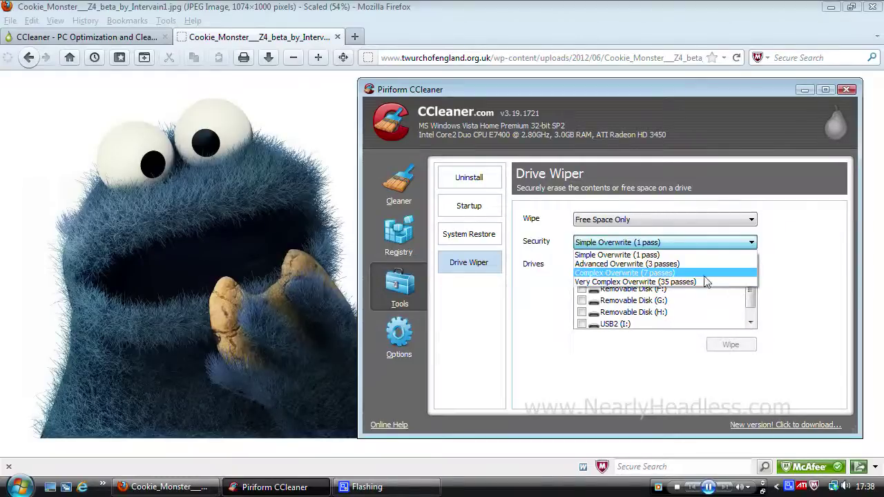
{"action": "left_click", "coordinate": [803, 241]}
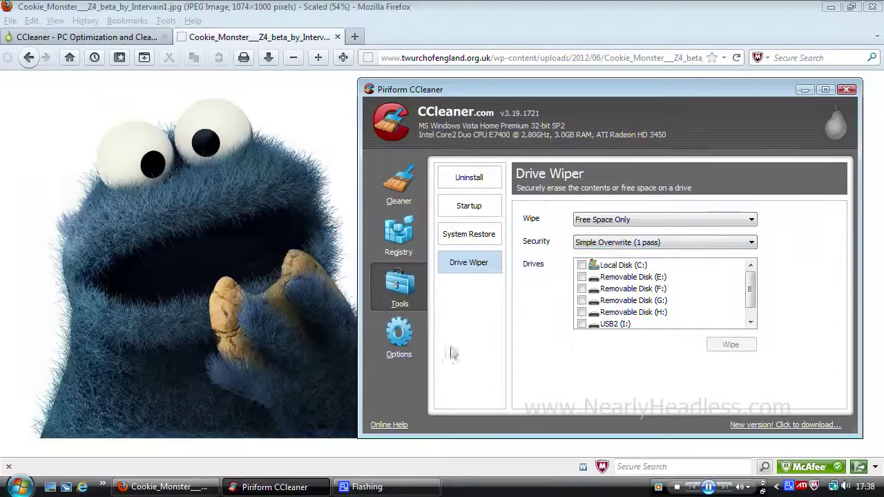
Look through the Settings, Cookies, Include, Exclude and Advanced option pages, ending on Settings.
{"action": "left_click", "coordinate": [393, 345]}
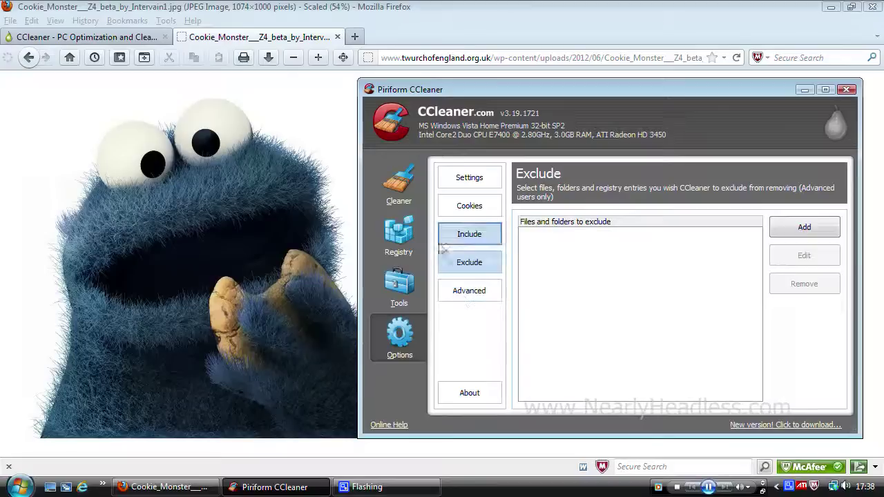
{"action": "left_click", "coordinate": [469, 178]}
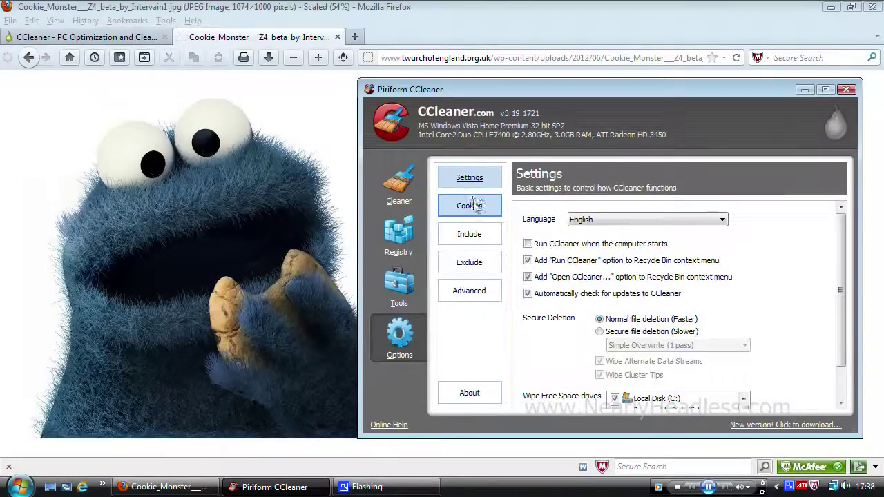
{"action": "left_click", "coordinate": [472, 206]}
{"action": "left_click", "coordinate": [486, 239]}
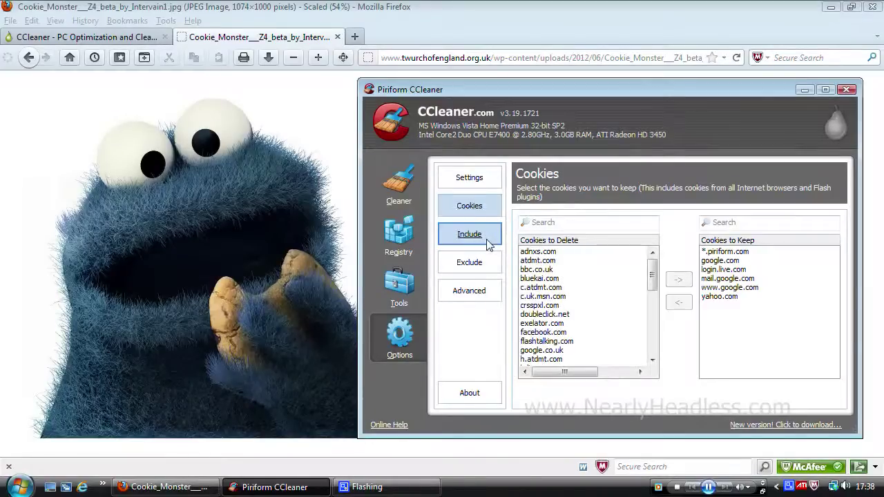
{"action": "left_click", "coordinate": [488, 261]}
{"action": "left_click", "coordinate": [487, 292]}
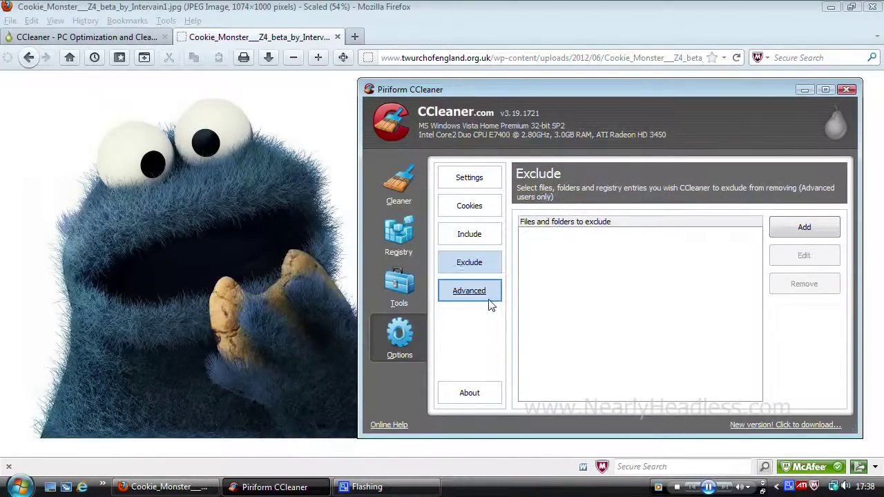
{"action": "left_click", "coordinate": [474, 185]}
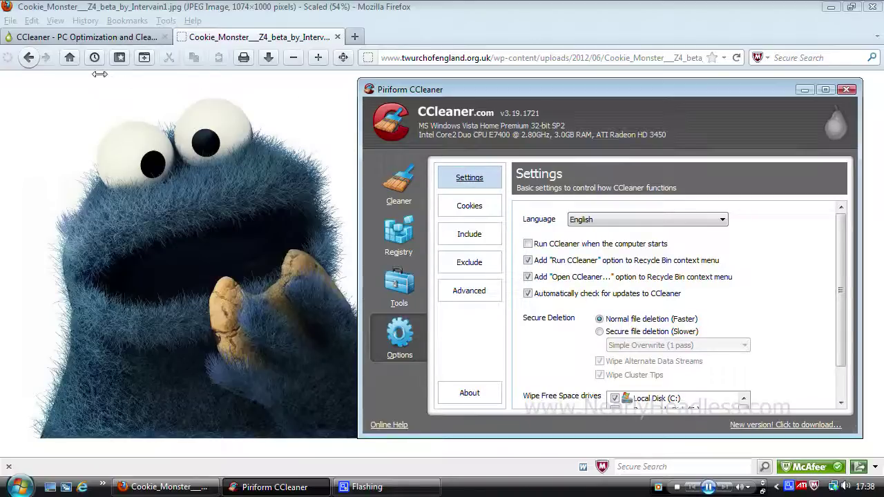
Switch to Firefox and read through the CCleaner product page on piriform.com.
{"action": "left_click", "coordinate": [98, 38]}
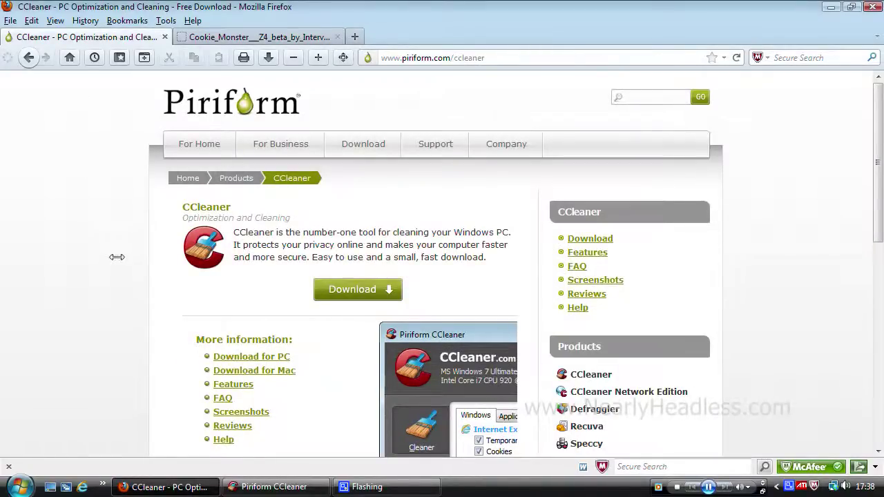
{"action": "scroll", "coordinate": [116, 256], "scroll_direction": "down", "scroll_amount": 6}
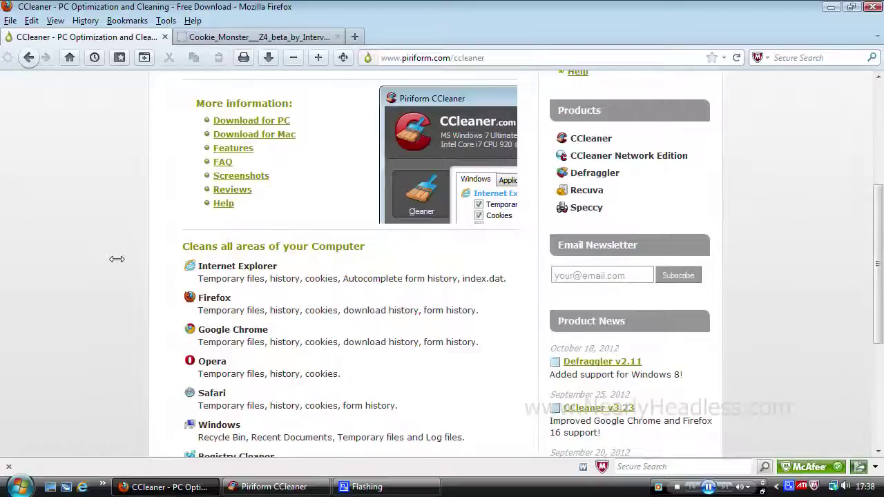
{"action": "scroll", "coordinate": [116, 258], "scroll_direction": "down", "scroll_amount": 6}
{"action": "scroll", "coordinate": [117, 259], "scroll_direction": "up", "scroll_amount": 4}
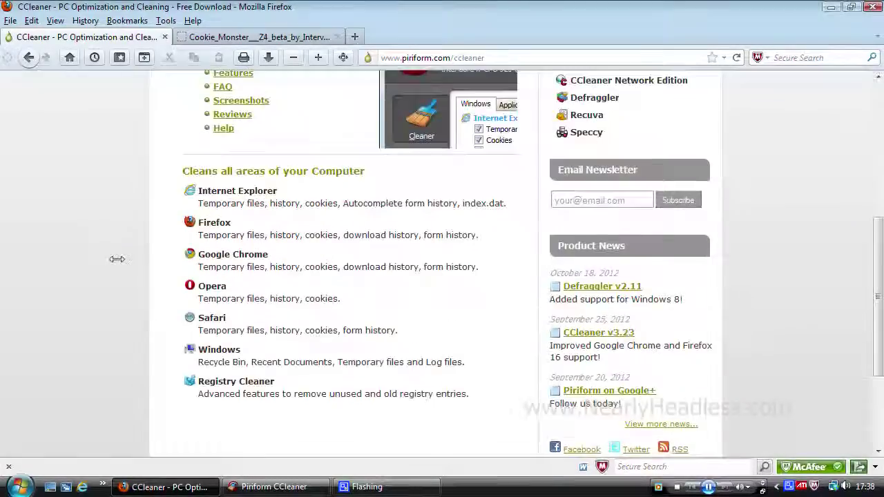
{"action": "scroll", "coordinate": [116, 259], "scroll_direction": "up", "scroll_amount": 8}
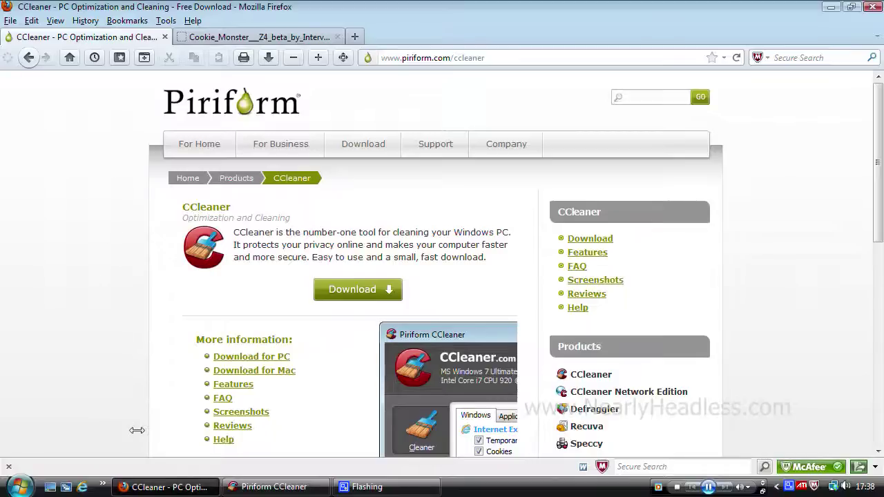
Return to CCleaner and display the Windows items in the Cleaner section.
{"action": "left_click", "coordinate": [274, 486]}
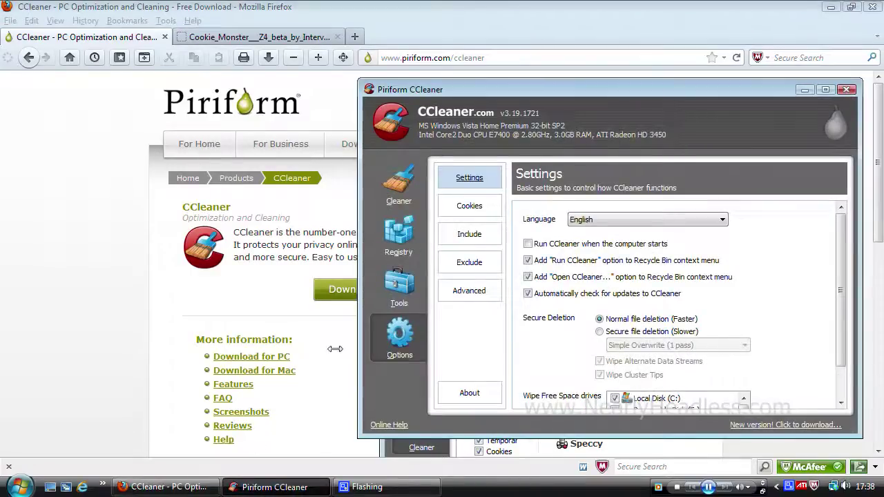
{"action": "left_click", "coordinate": [397, 185]}
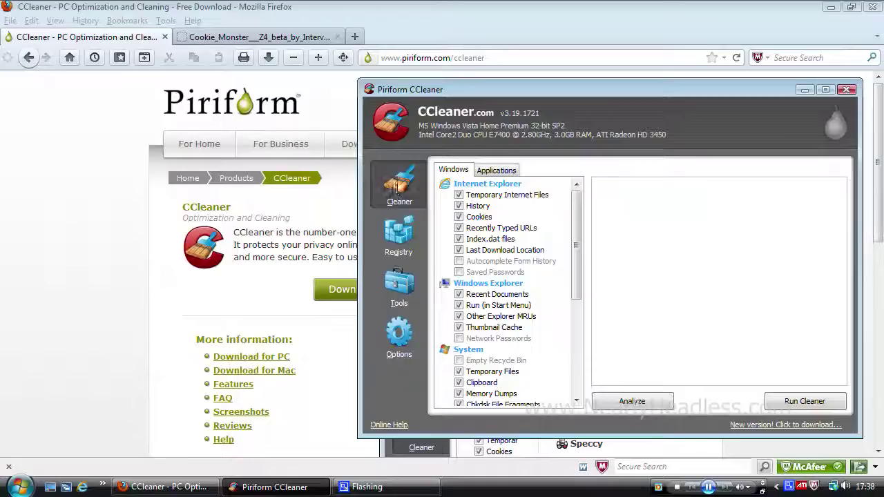